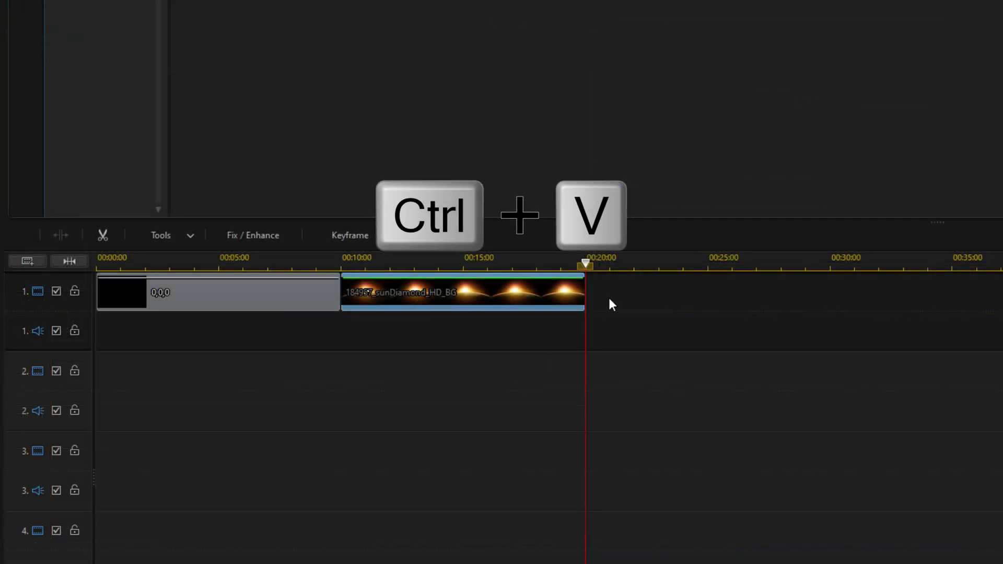
# - Paste a copy of the sunDiamond clip right after the original on track 1
pyautogui.hotkey('ctrl', 'v')
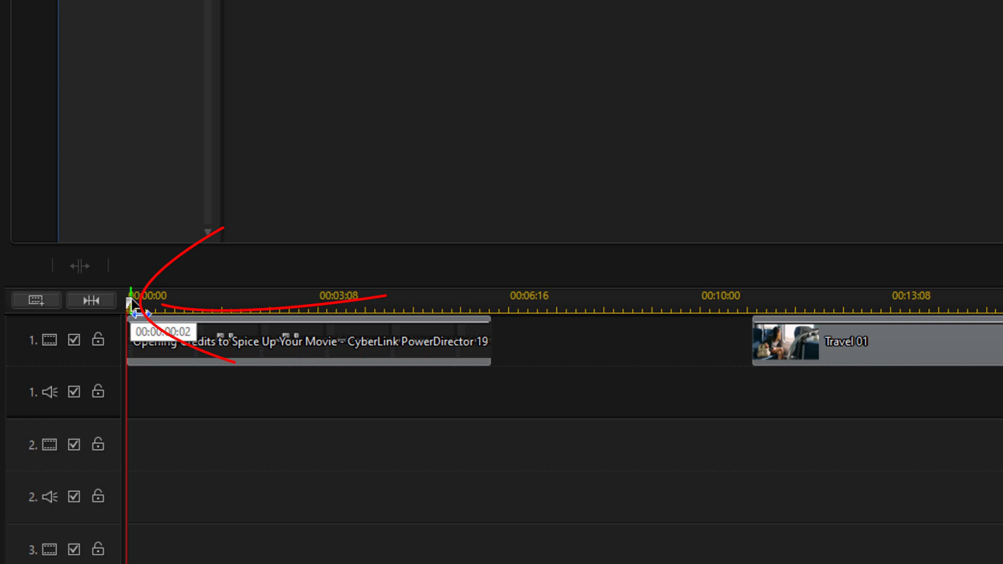
# - Place the dark red 170,0,1 color board on track 2 at the playhead, trimmed to end with the credits
pyautogui.moveTo(133, 310); pyautogui.dragTo(283, 333)
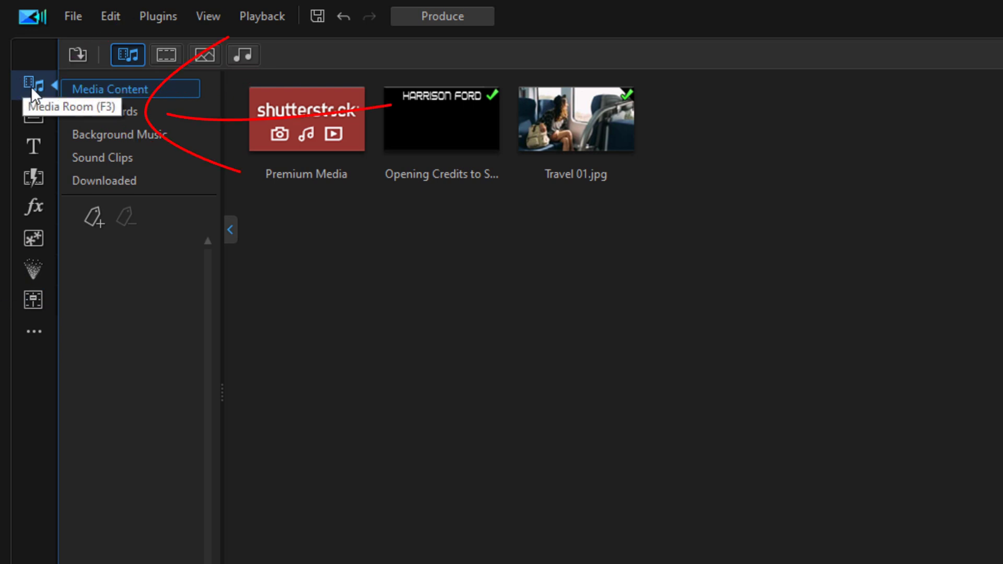
pyautogui.click(140, 113)
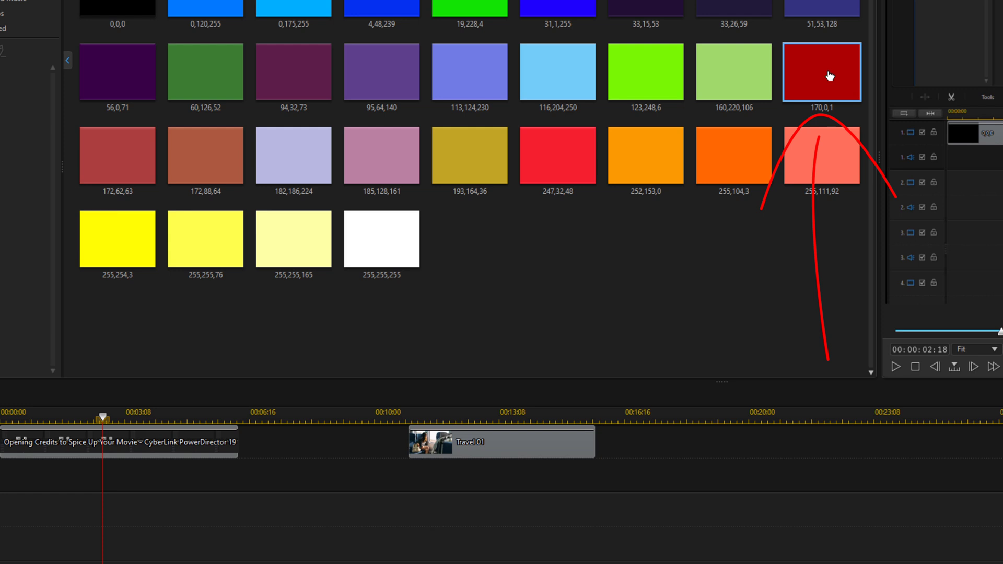
pyautogui.moveTo(830, 76)
pyautogui.mouseDown()
pyautogui.moveTo(148, 536)
pyautogui.moveTo(107, 535)
pyautogui.mouseUp()
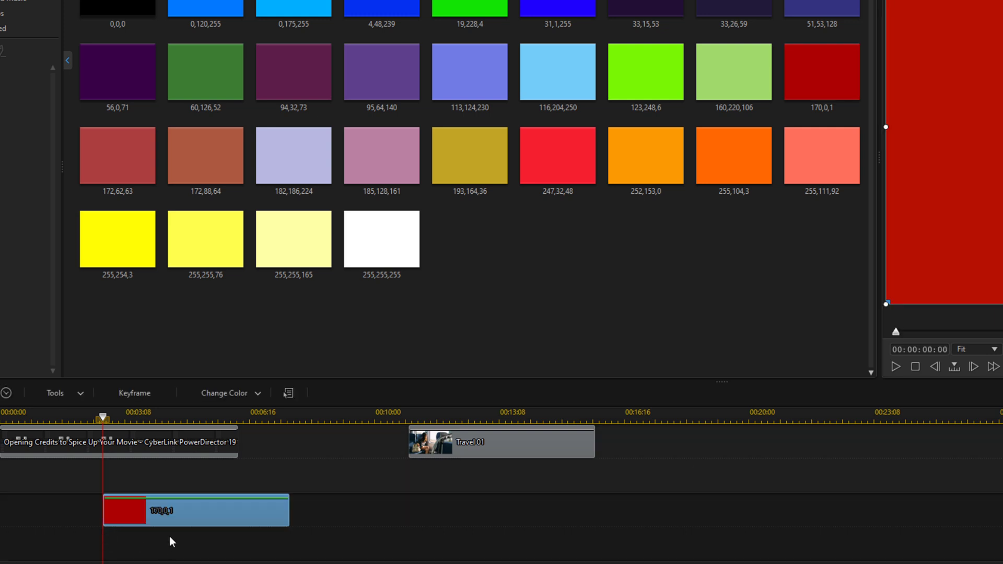
pyautogui.moveTo(275, 513)
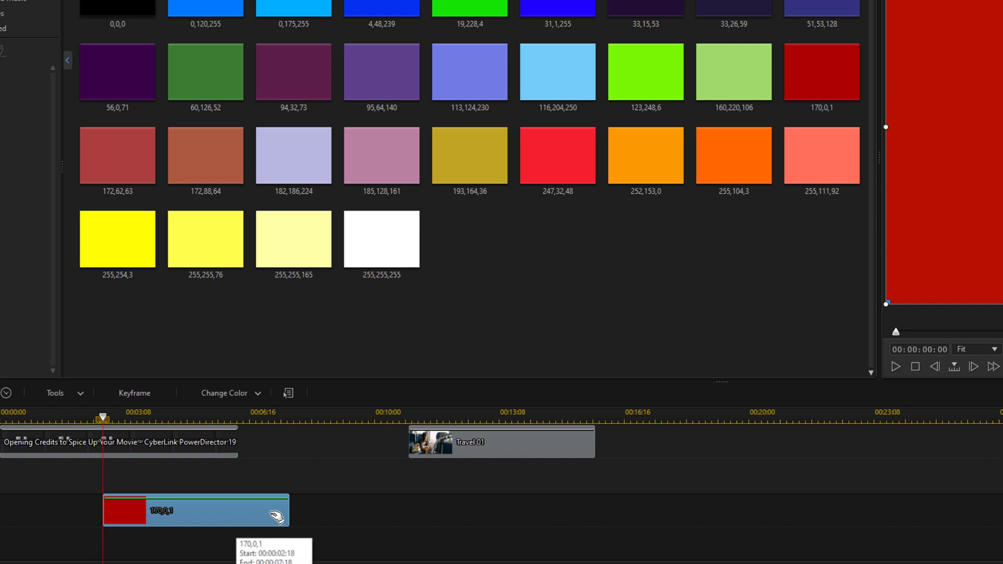
pyautogui.moveTo(287, 515); pyautogui.dragTo(287, 516)
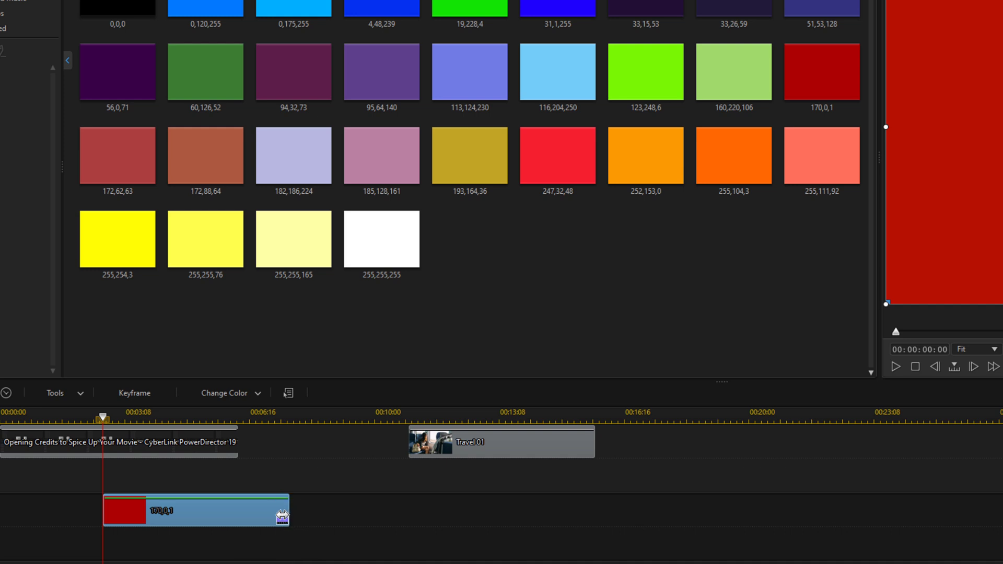
pyautogui.moveTo(287, 517); pyautogui.dragTo(236, 521)
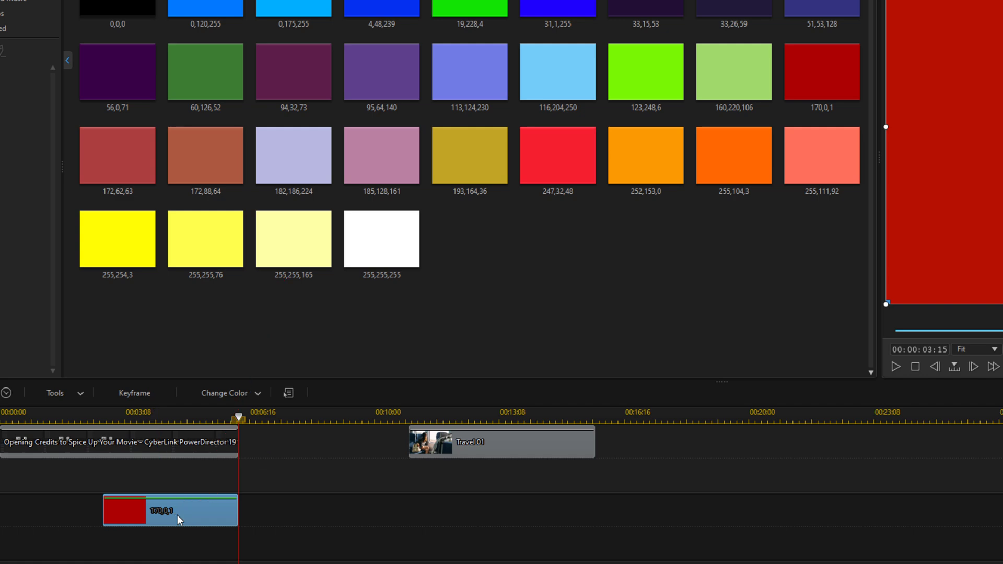
pyautogui.doubleClick(179, 515)
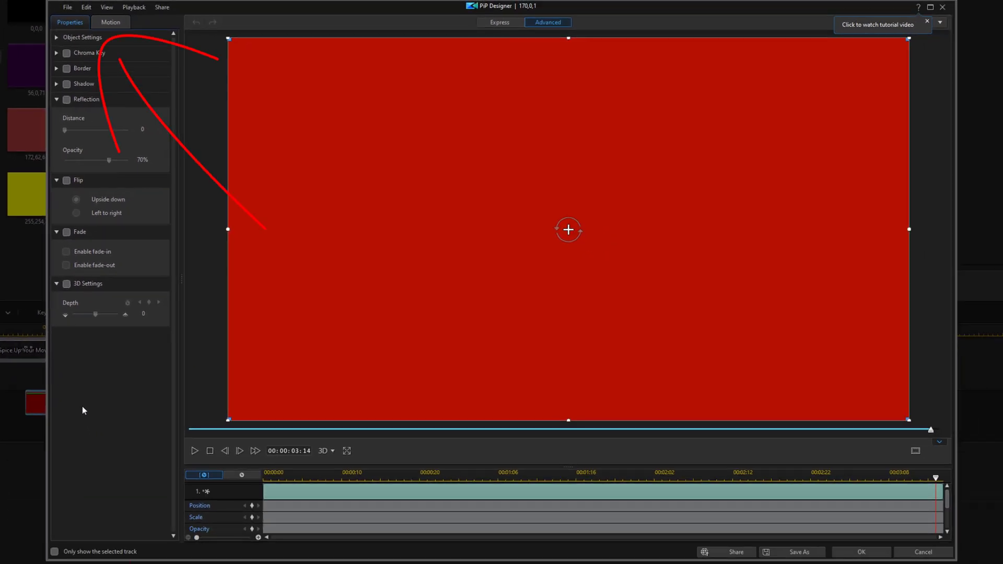
# - Set the red board's opacity to 35% in PiP Designer's Object Settings
pyautogui.click(57, 38)
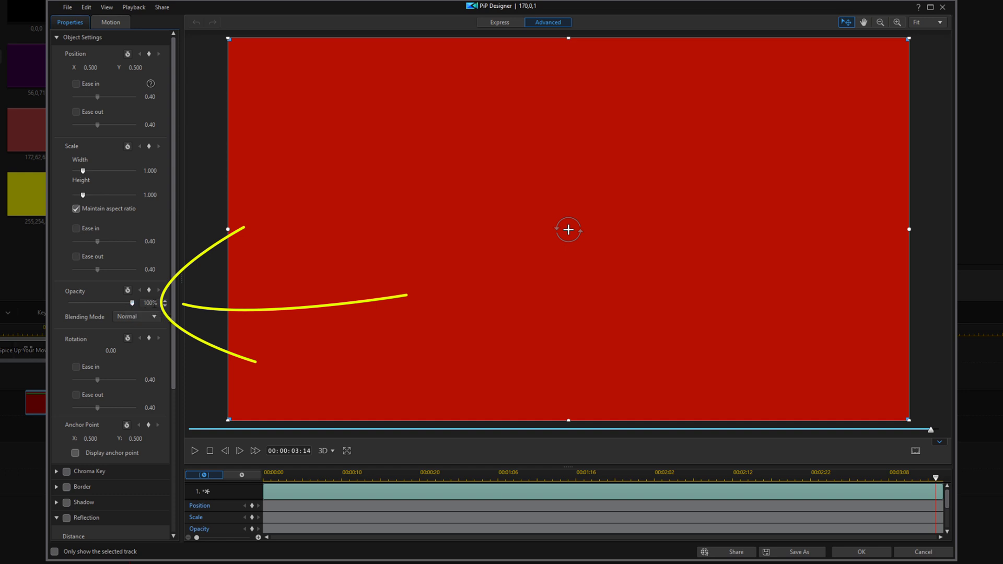
pyautogui.doubleClick(149, 302)
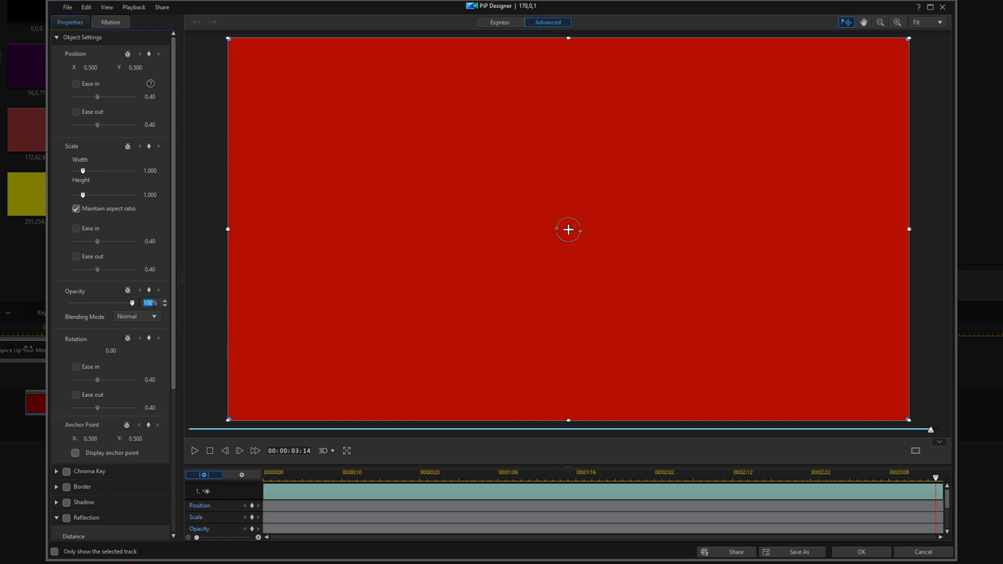
pyautogui.write('35')
pyautogui.press('Return')
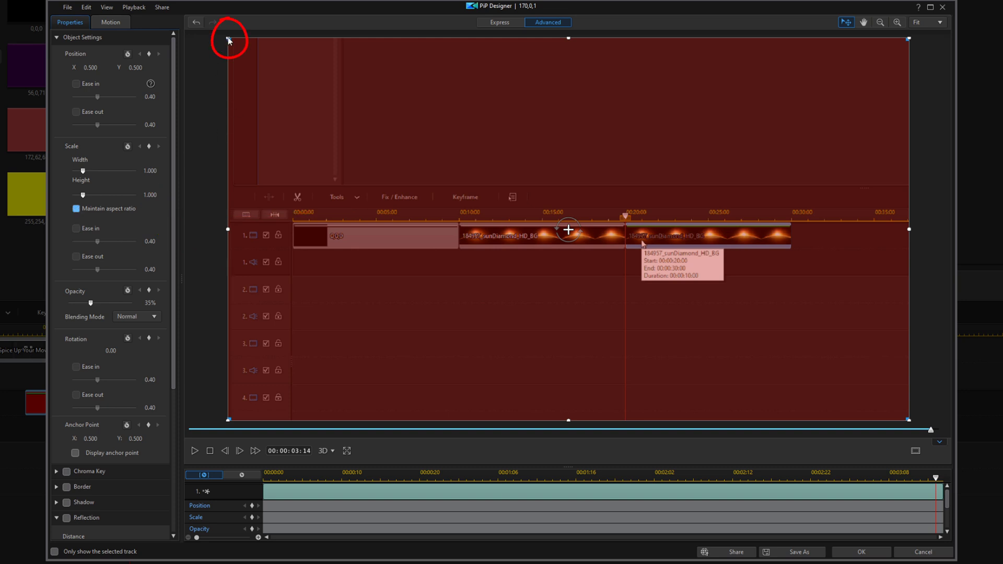
# - Freely shrink the red board, move it right and down, and narrow its width and height
pyautogui.moveTo(228, 37); pyautogui.dragTo(429, 171)
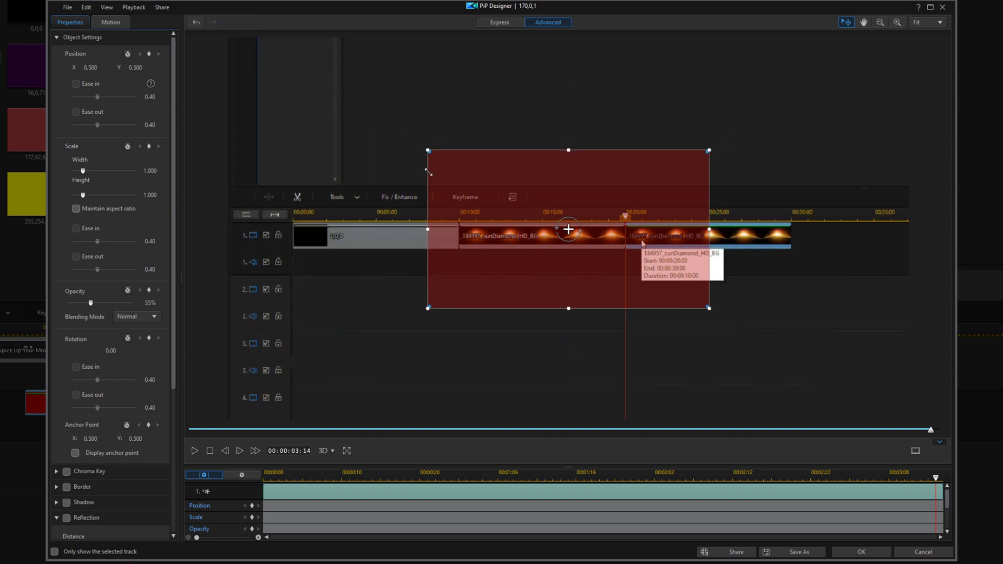
pyautogui.moveTo(524, 195); pyautogui.dragTo(733, 203)
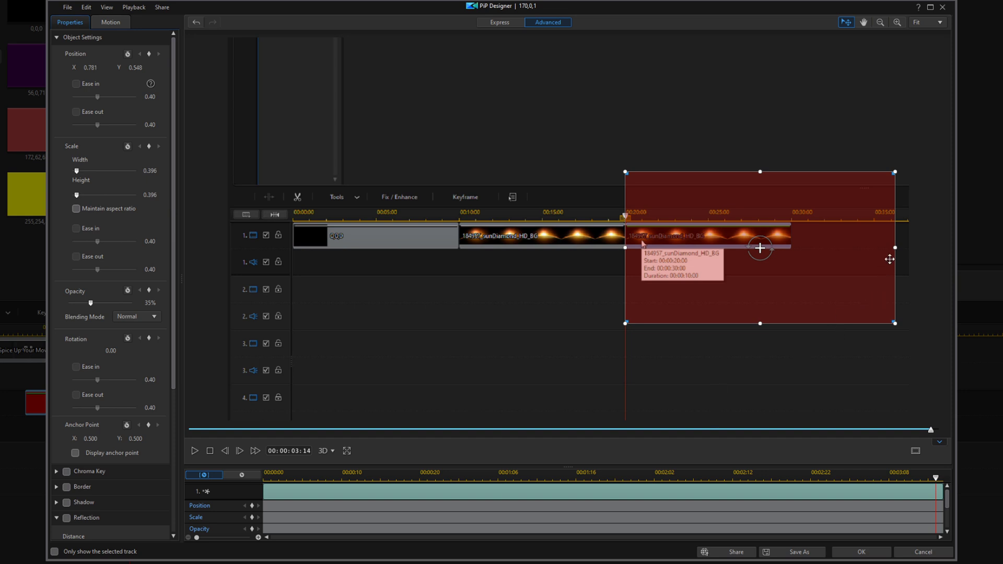
pyautogui.moveTo(895, 248); pyautogui.dragTo(835, 249)
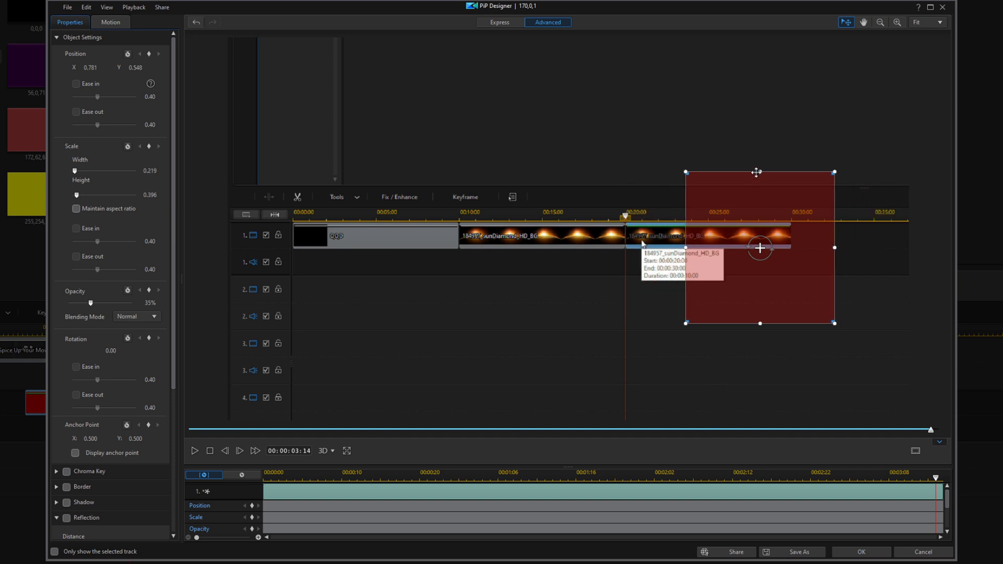
pyautogui.moveTo(759, 173); pyautogui.dragTo(759, 204)
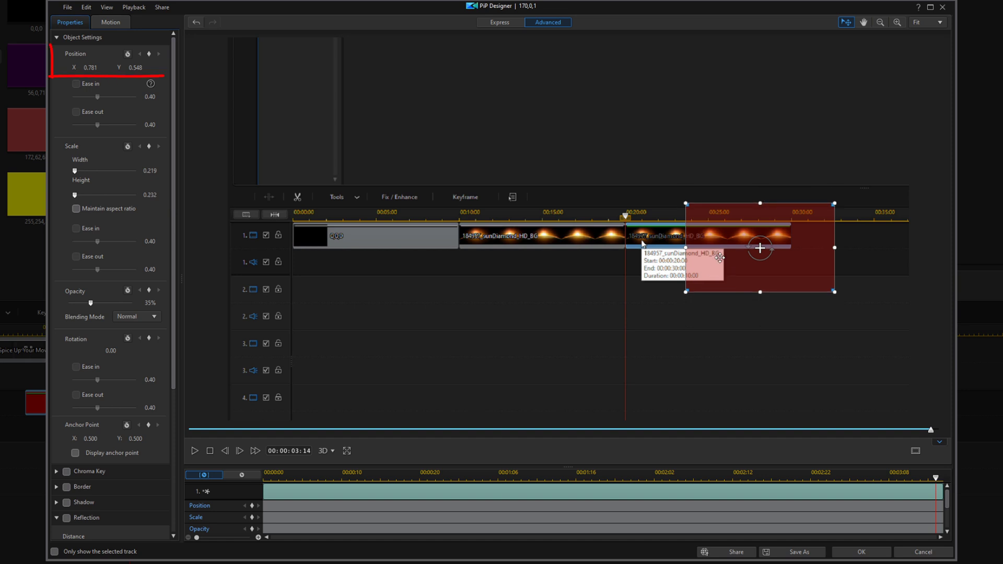
# - Enter position 0.705, 0.517 and scale 0.243 by 0.067, then apply the designer changes
pyautogui.moveTo(100, 68); pyautogui.dragTo(64, 68)
pyautogui.write('0.705')
pyautogui.press('Return')
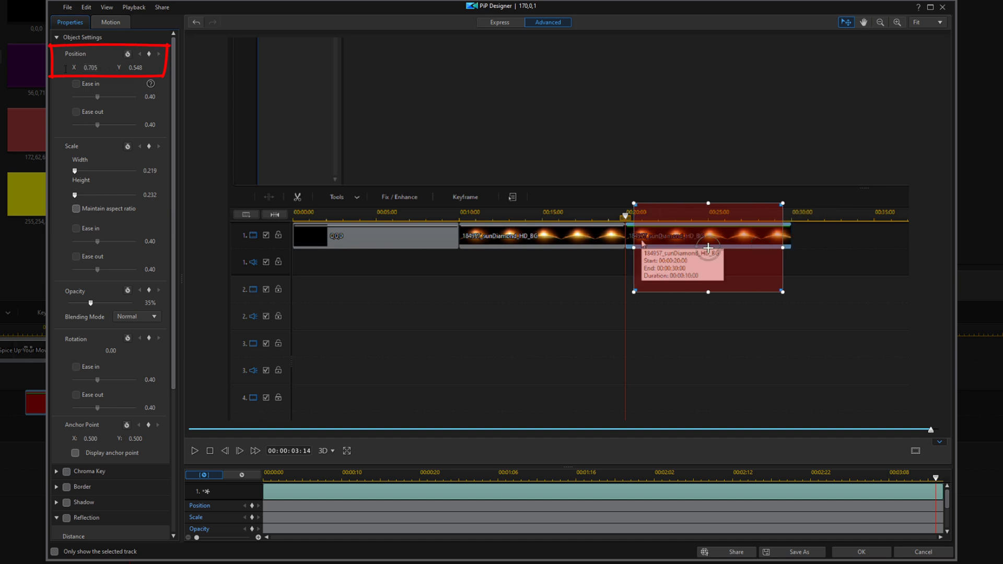
pyautogui.doubleClick(136, 68)
pyautogui.write('0.517')
pyautogui.press('Return')
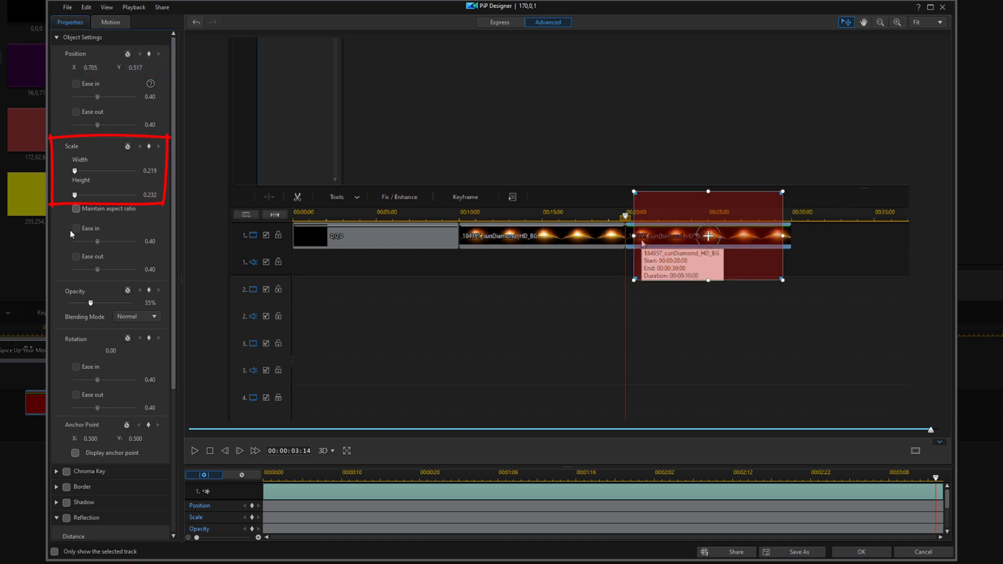
pyautogui.doubleClick(151, 170)
pyautogui.write('0.243')
pyautogui.press('Return')
pyautogui.write('0.067')
pyautogui.press('Return')
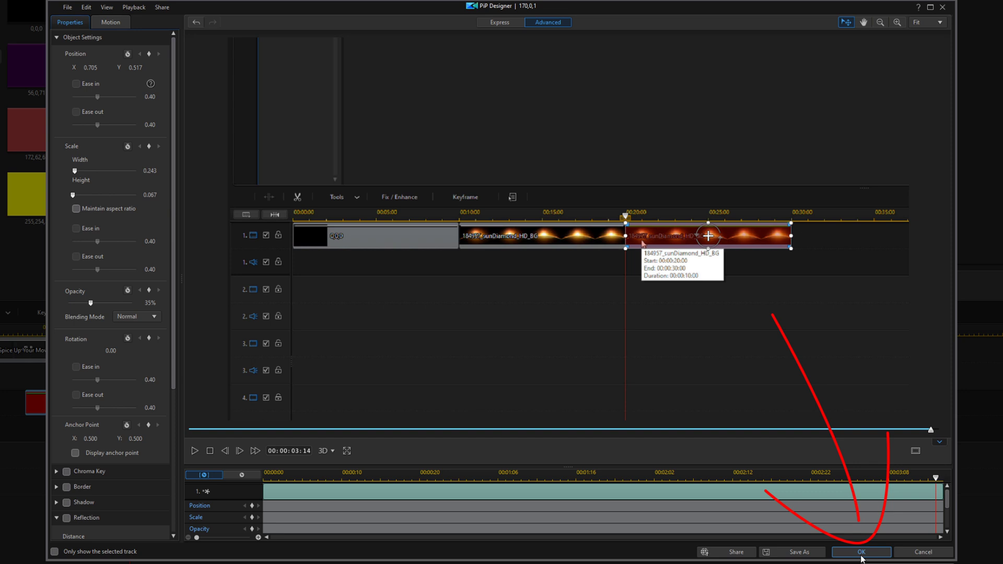
pyautogui.click(862, 553)
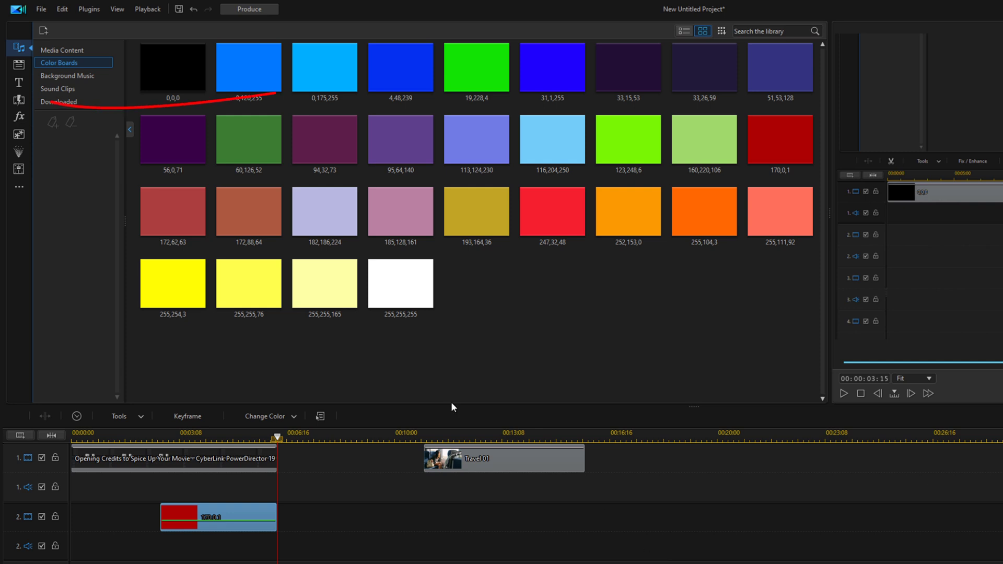
# - Add Fade transitions to the start and end of the red color board on track 2
pyautogui.click(22, 105)
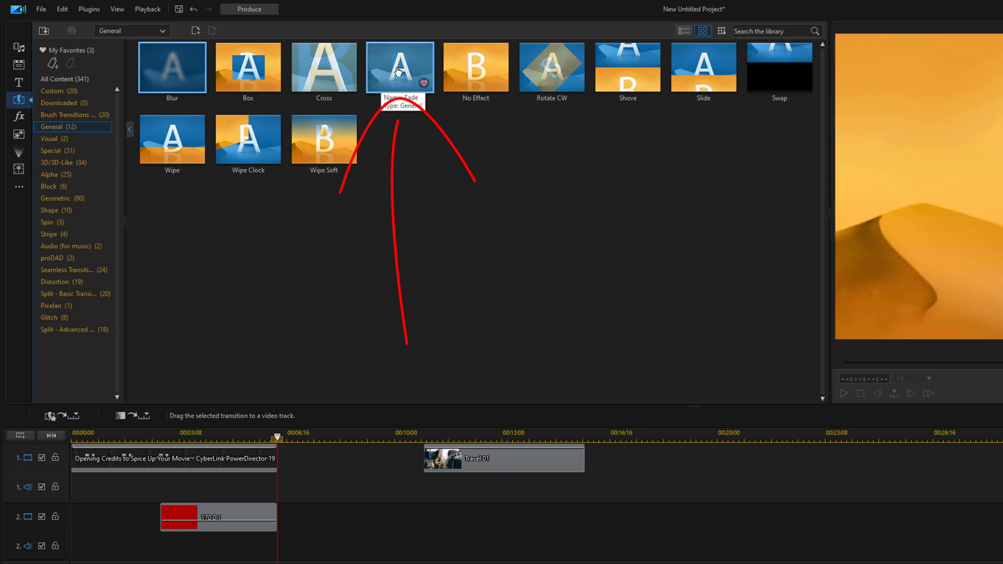
pyautogui.moveTo(398, 71); pyautogui.dragTo(197, 514)
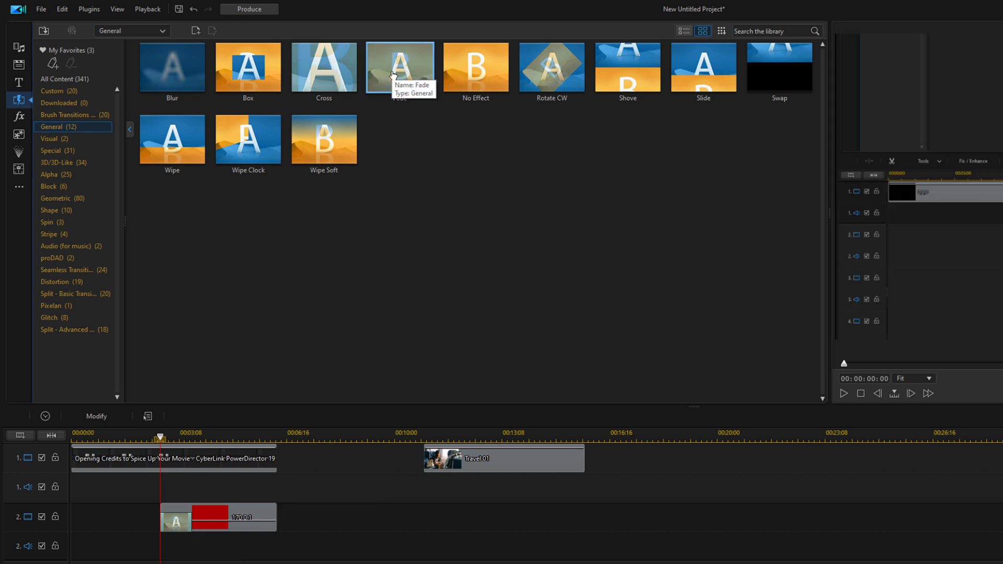
pyautogui.moveTo(393, 74); pyautogui.dragTo(262, 515)
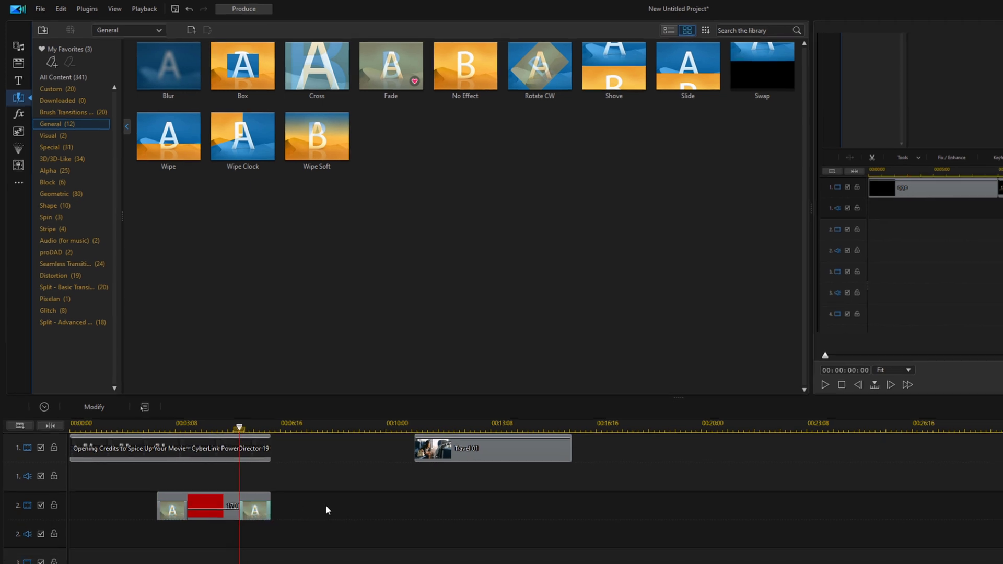
pyautogui.press('Home')
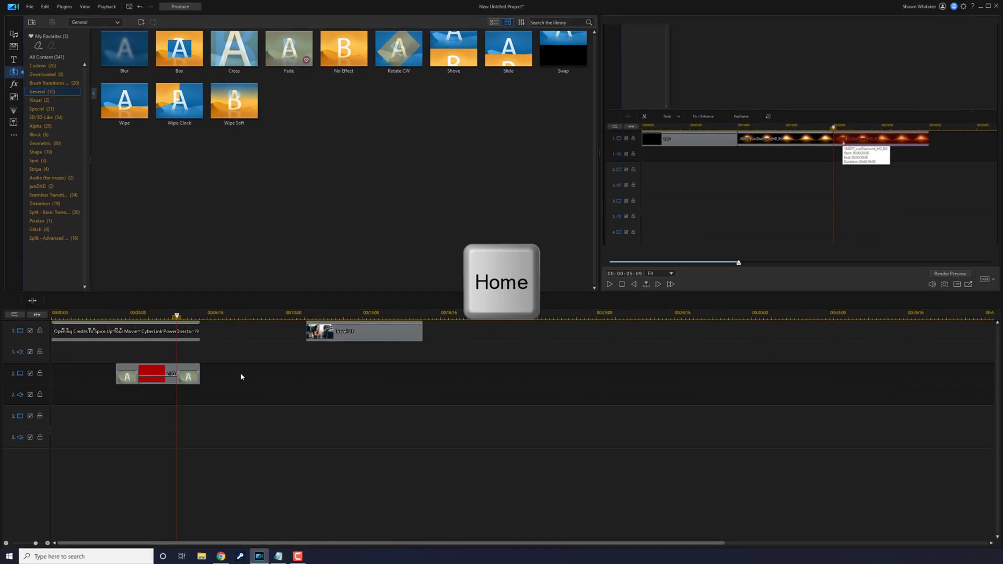
pyautogui.hotkey('ctrl', 'v')
pyautogui.press('space')
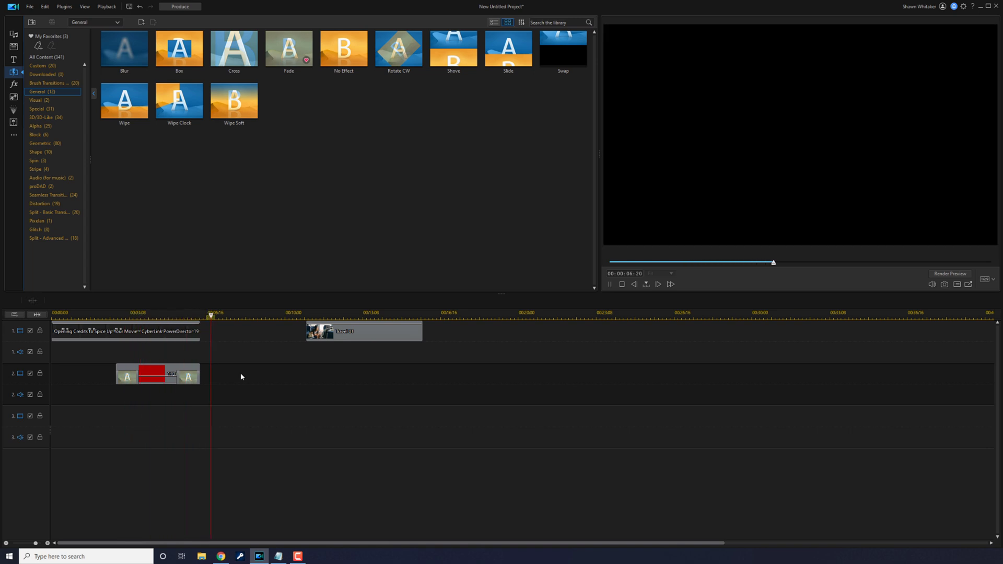
pyautogui.click(347, 334)
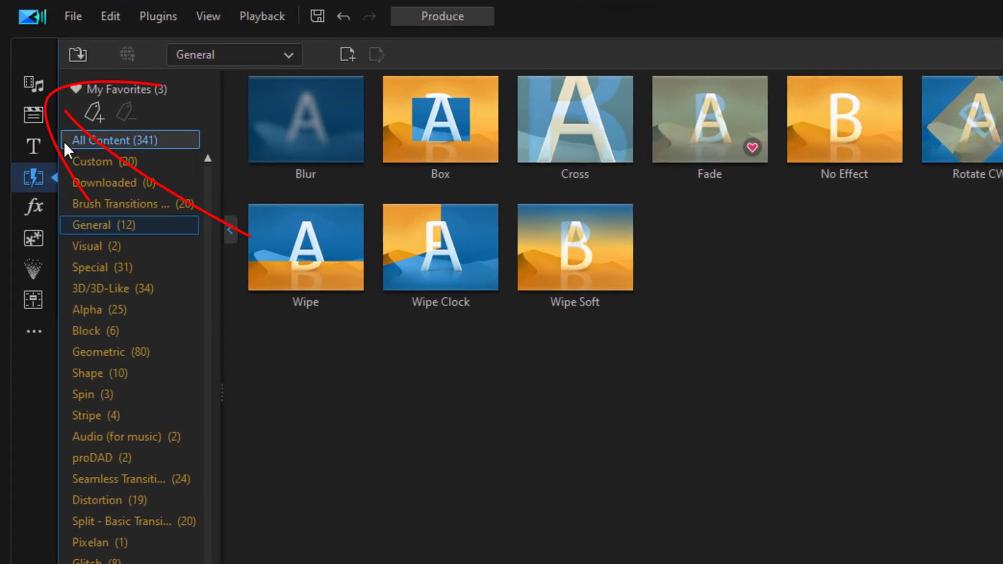
# - Place the green 19,228,4 color board on track 2 under Travel 01 and lower its opacity toward 55
pyautogui.click(29, 84)
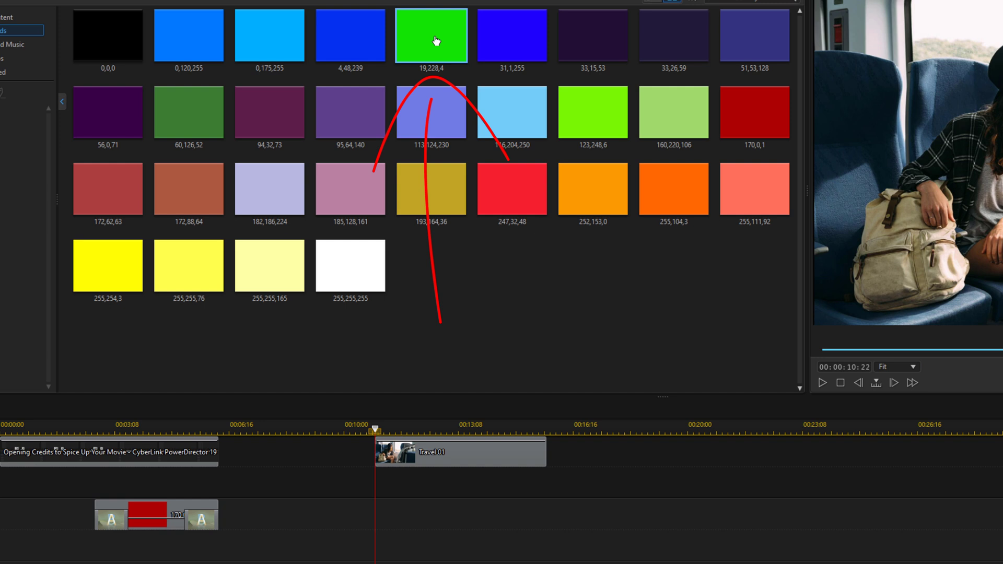
pyautogui.moveTo(436, 40)
pyautogui.mouseDown()
pyautogui.moveTo(436, 503)
pyautogui.moveTo(378, 520)
pyautogui.mouseUp()
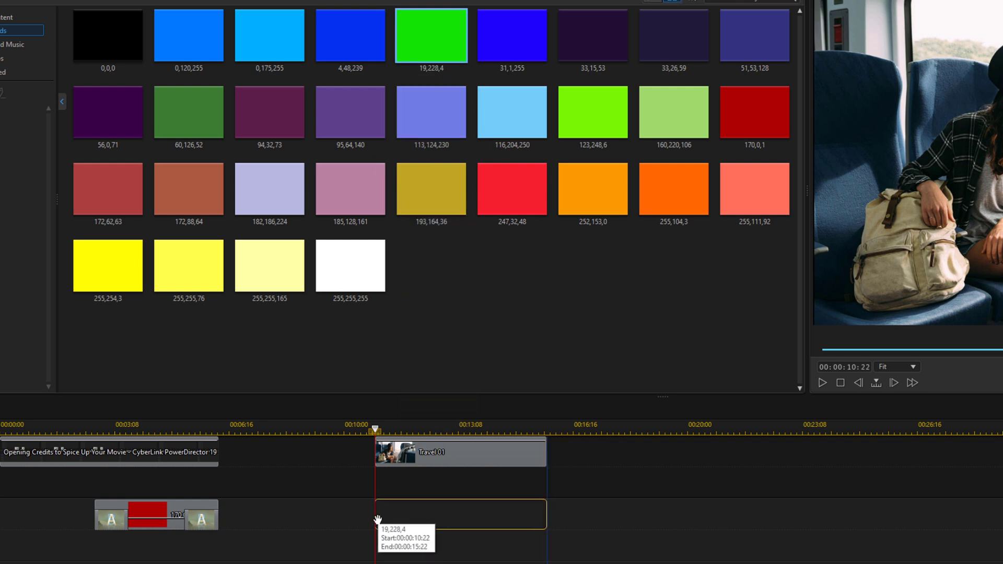
pyautogui.moveTo(378, 520); pyautogui.dragTo(378, 520)
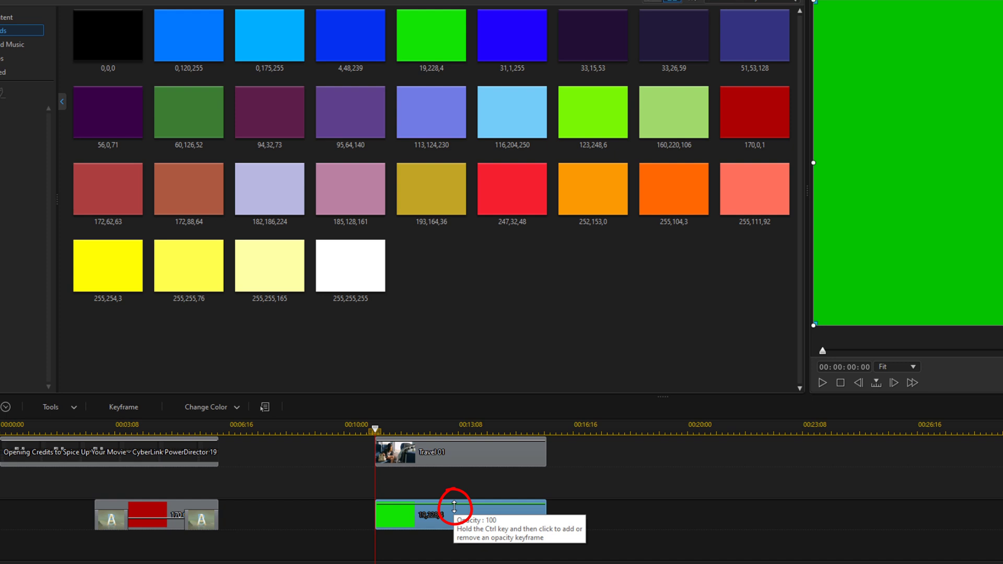
pyautogui.moveTo(454, 509); pyautogui.dragTo(458, 520)
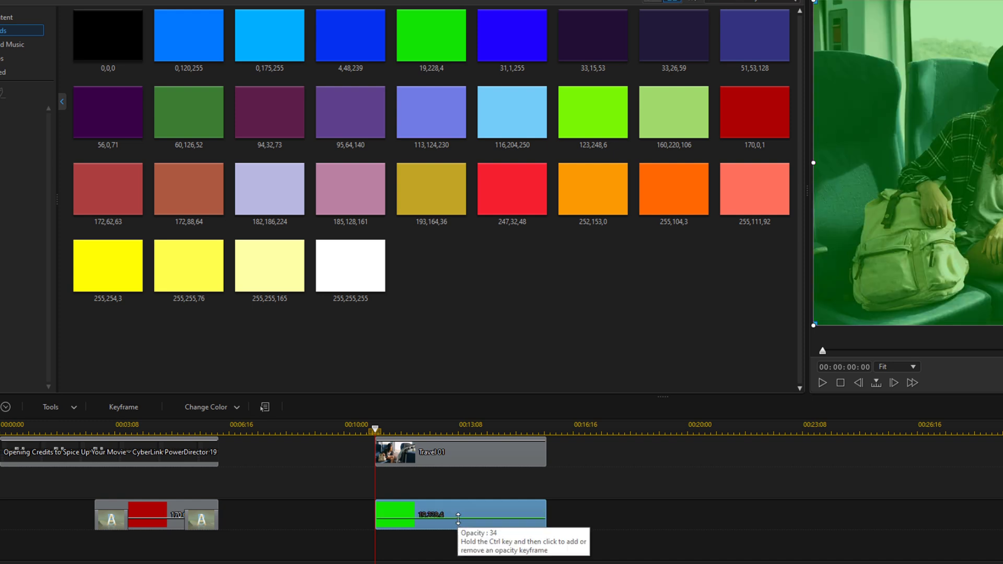
# - Apply a feathered ellipse mask to the green board, shrunk and positioned over the backpack
pyautogui.click(74, 411)
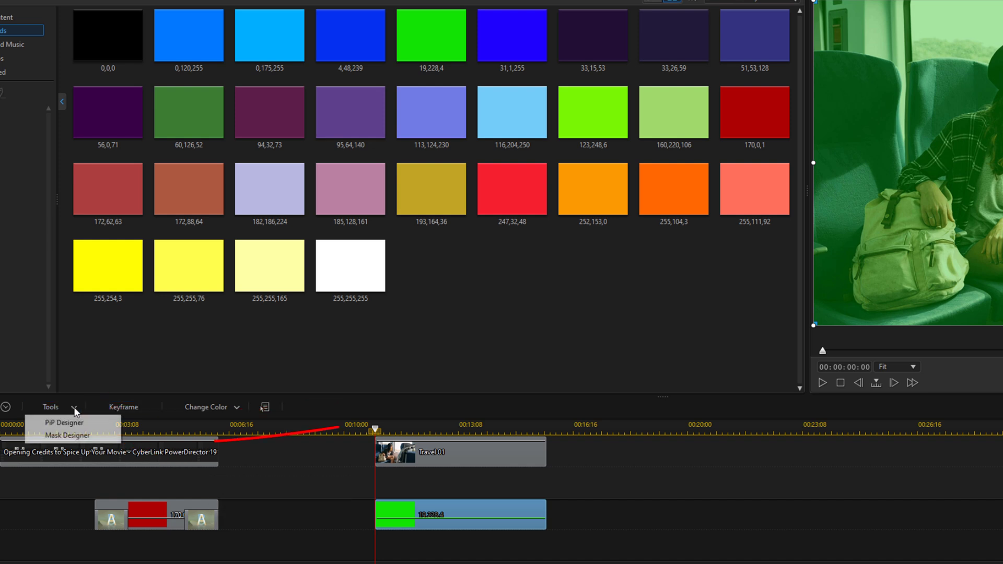
pyautogui.click(76, 436)
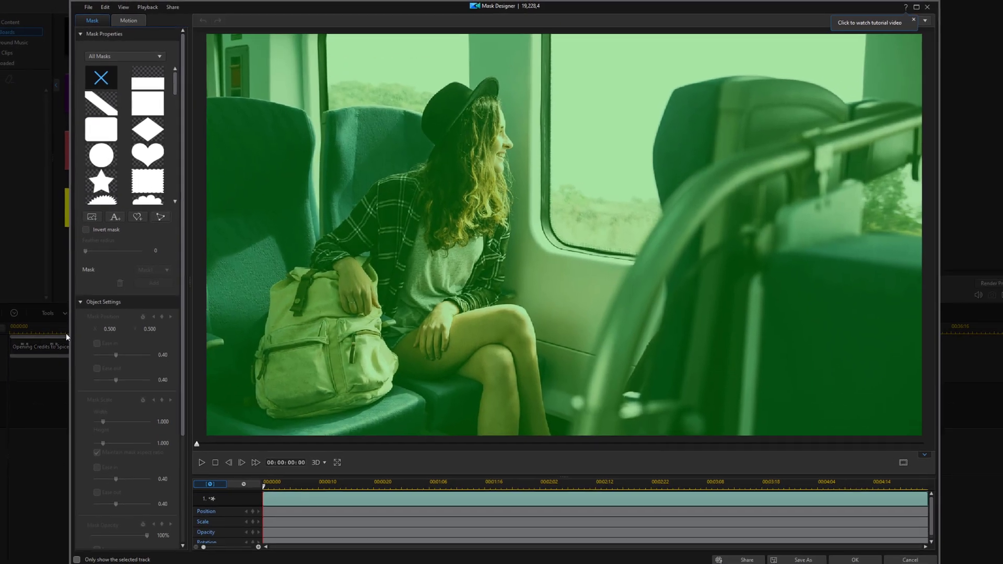
pyautogui.moveTo(172, 81); pyautogui.dragTo(179, 171)
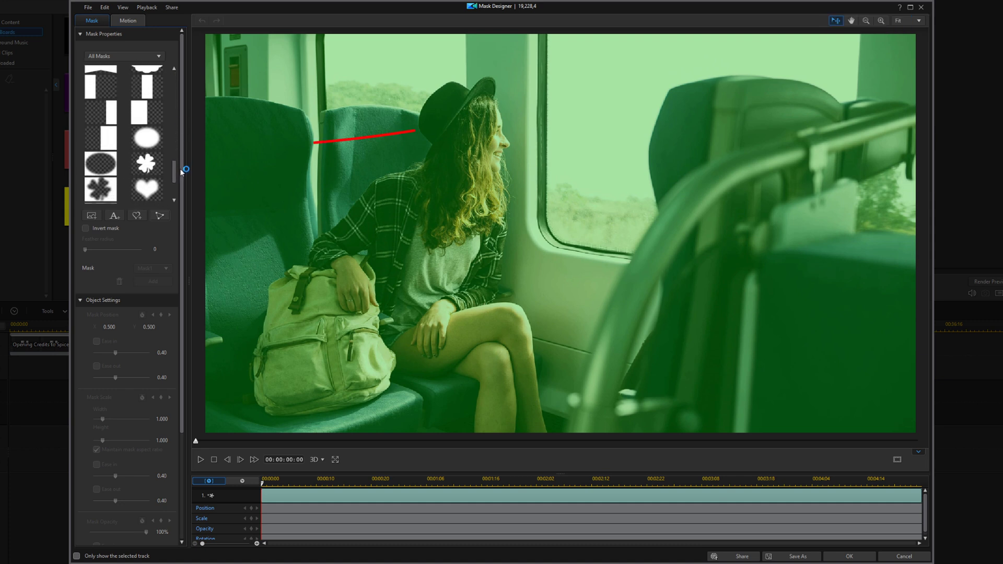
pyautogui.click(152, 140)
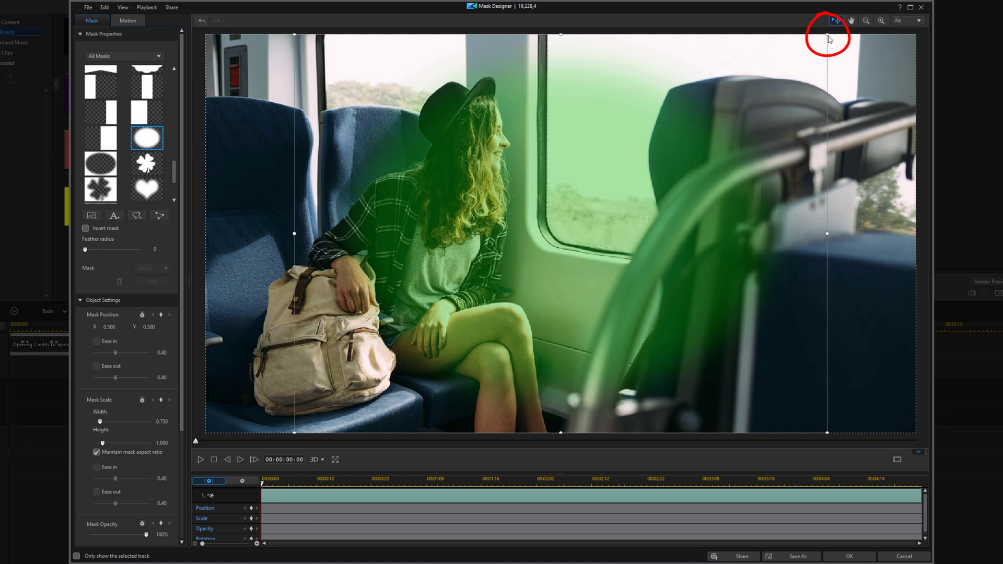
pyautogui.moveTo(827, 35)
pyautogui.mouseDown()
pyautogui.moveTo(525, 233)
pyautogui.moveTo(502, 236)
pyautogui.mouseUp()
pyautogui.moveTo(346, 370); pyautogui.dragTo(258, 370)
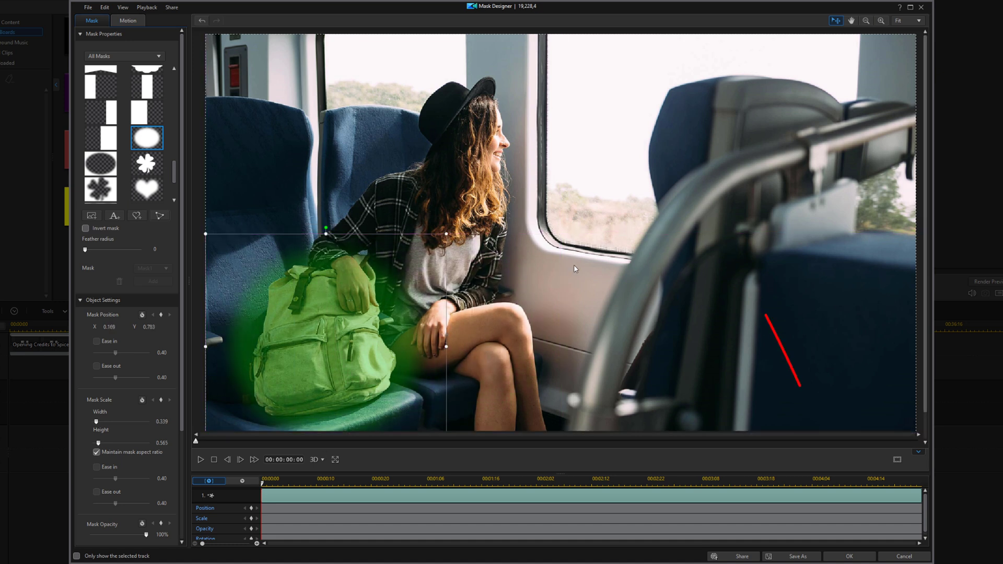
pyautogui.click(840, 557)
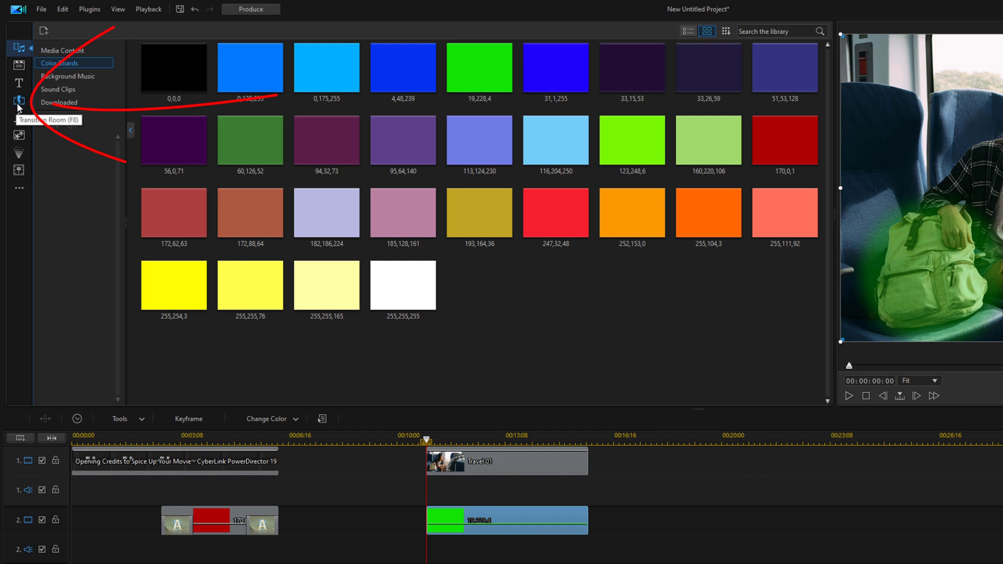
# - Add Fade transitions at both the start and end of the green backpack board
pyautogui.click(17, 103)
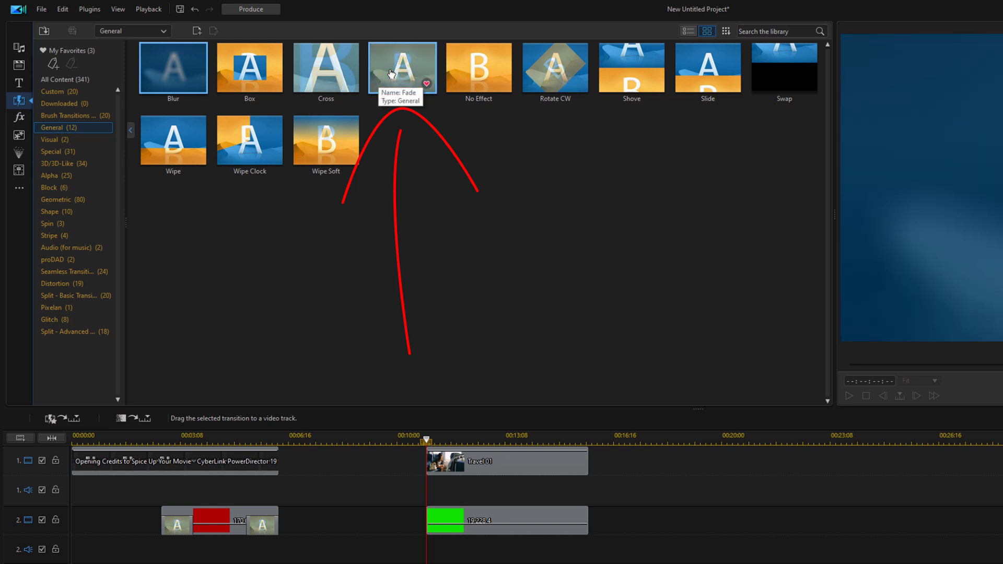
pyautogui.moveTo(390, 73); pyautogui.dragTo(432, 524)
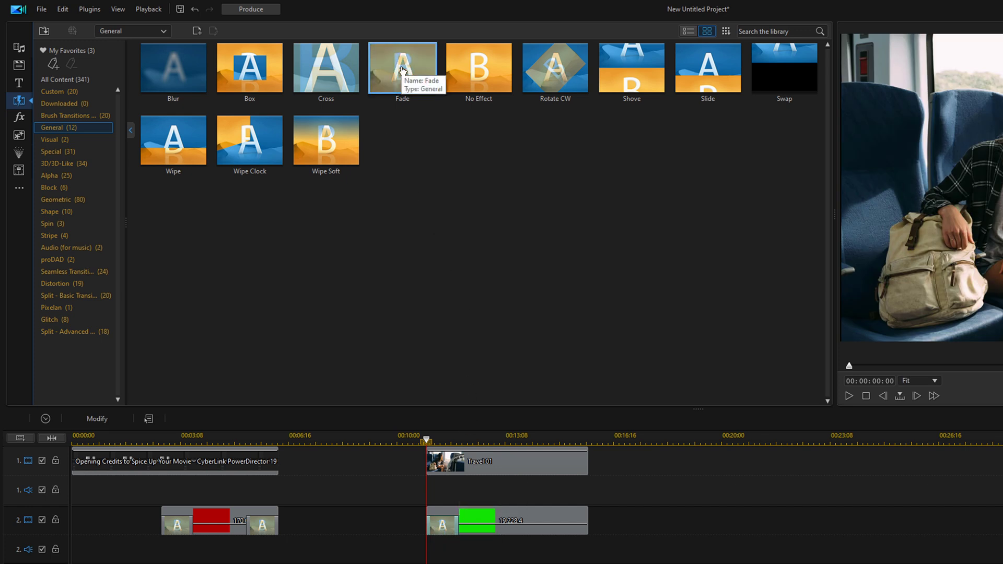
pyautogui.moveTo(402, 71); pyautogui.dragTo(560, 519)
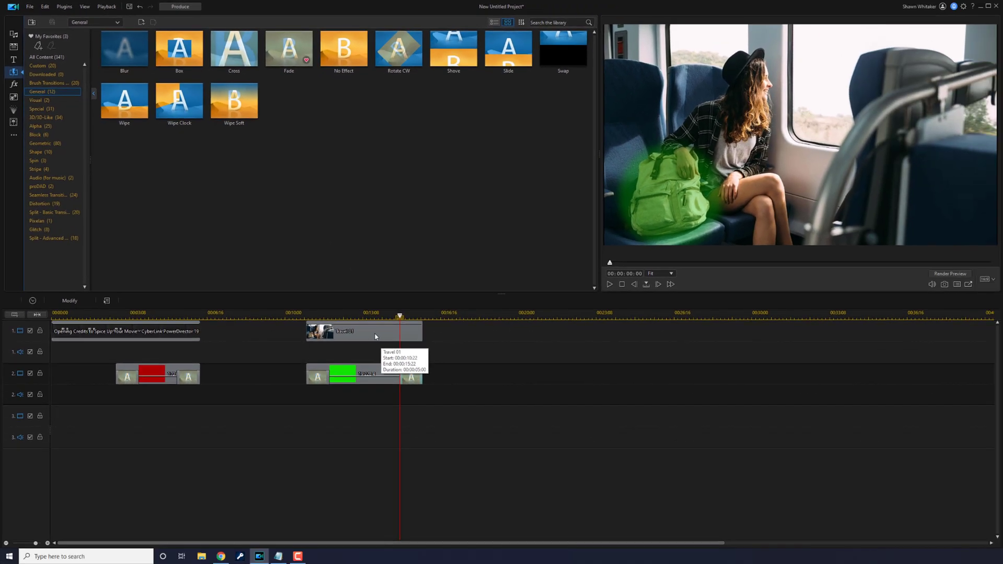
pyautogui.press('Home')
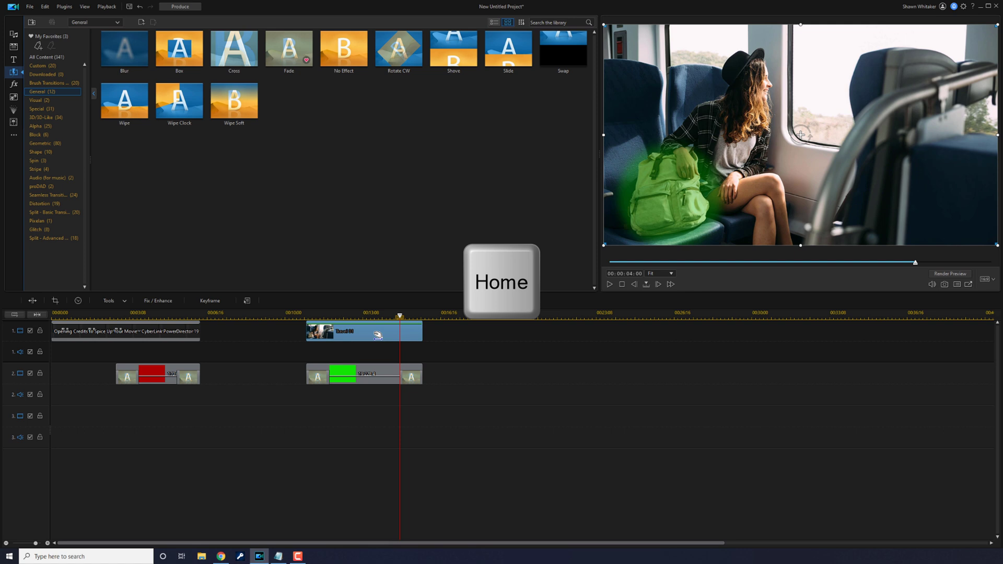
pyautogui.press('space')
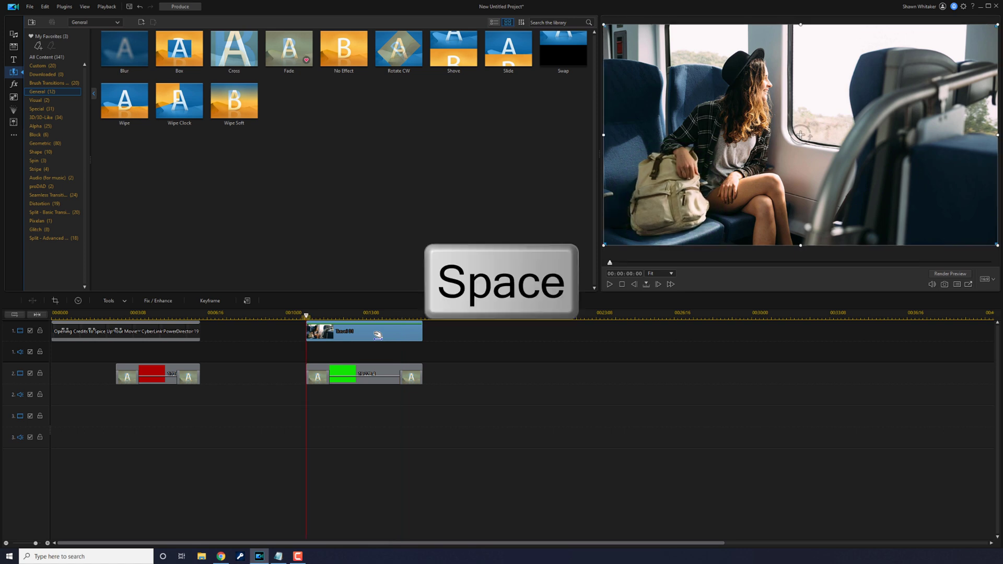